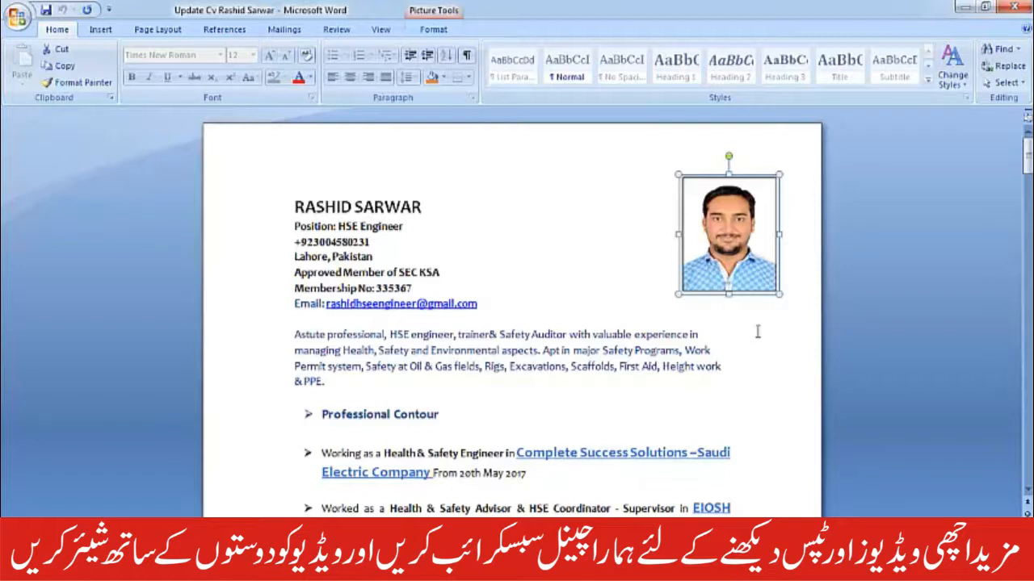
- Review the name, position, phone and location lines in the CV header
left_click(602, 265)
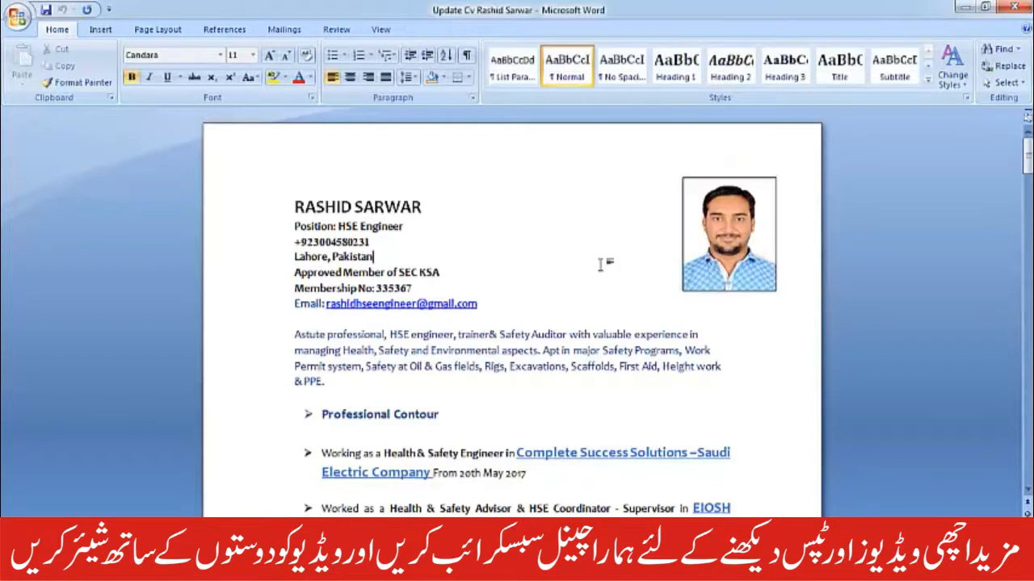
left_click(292, 211)
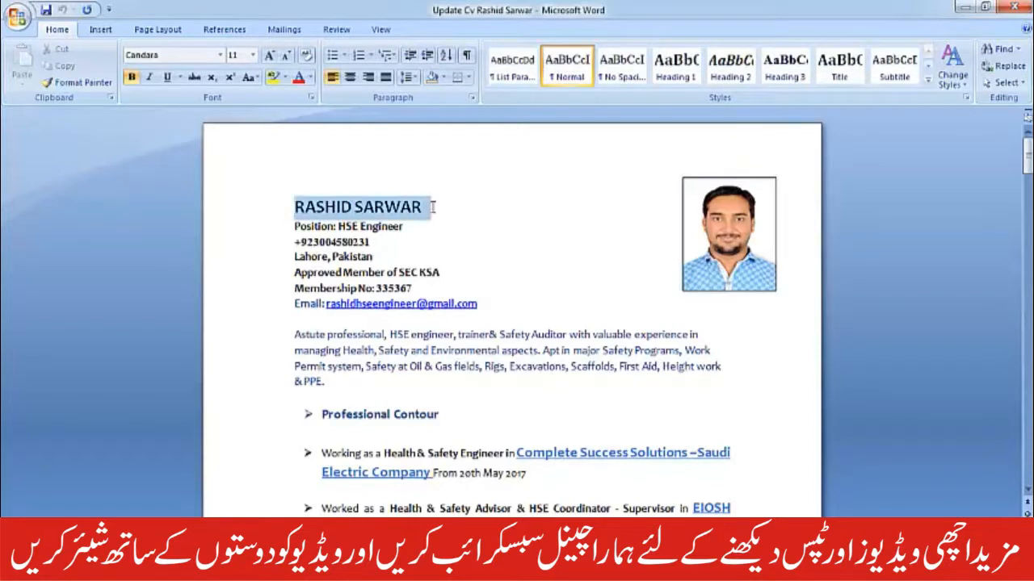
left_click_drag(296, 227, 401, 227)
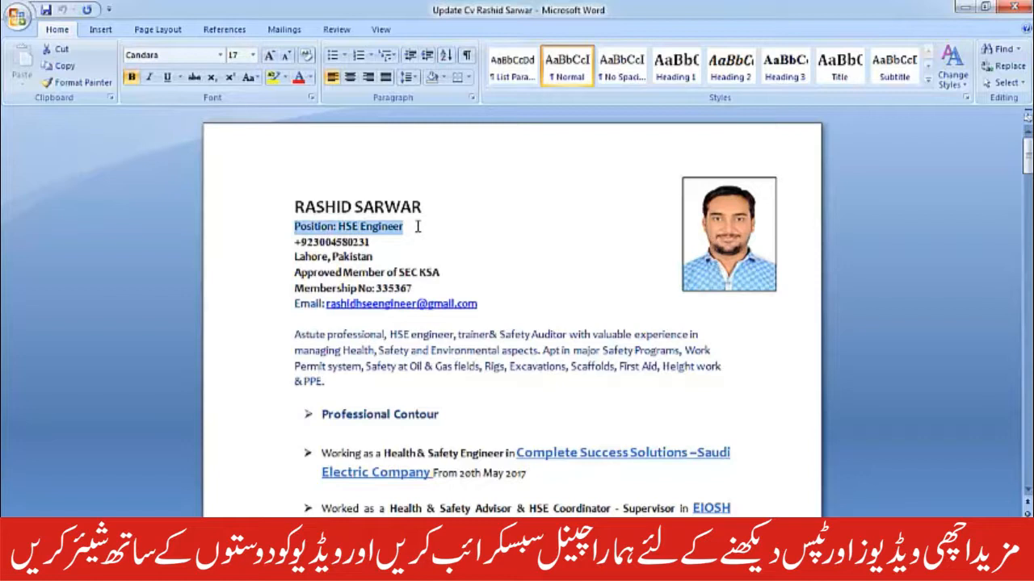
left_click(377, 243)
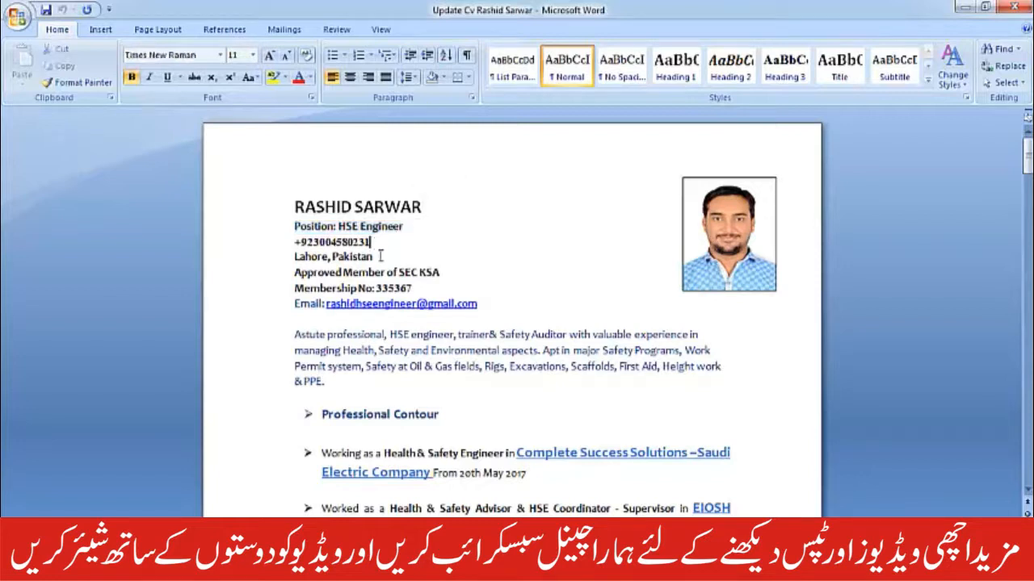
left_click_drag(373, 256, 288, 243)
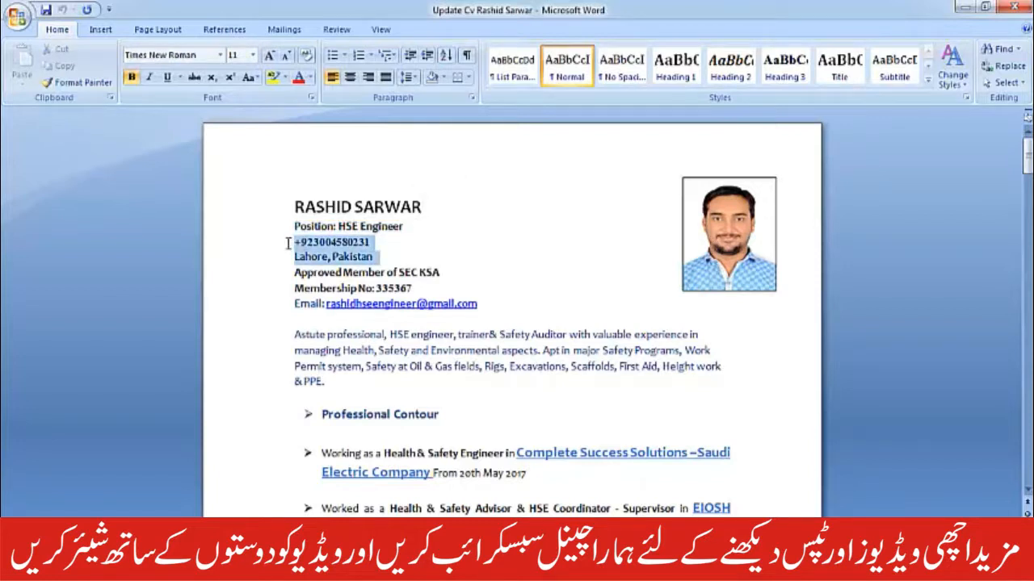
- Color the SEC KSA approved-member line and the membership number line in the CV header red, keeping them bold
left_click(294, 272)
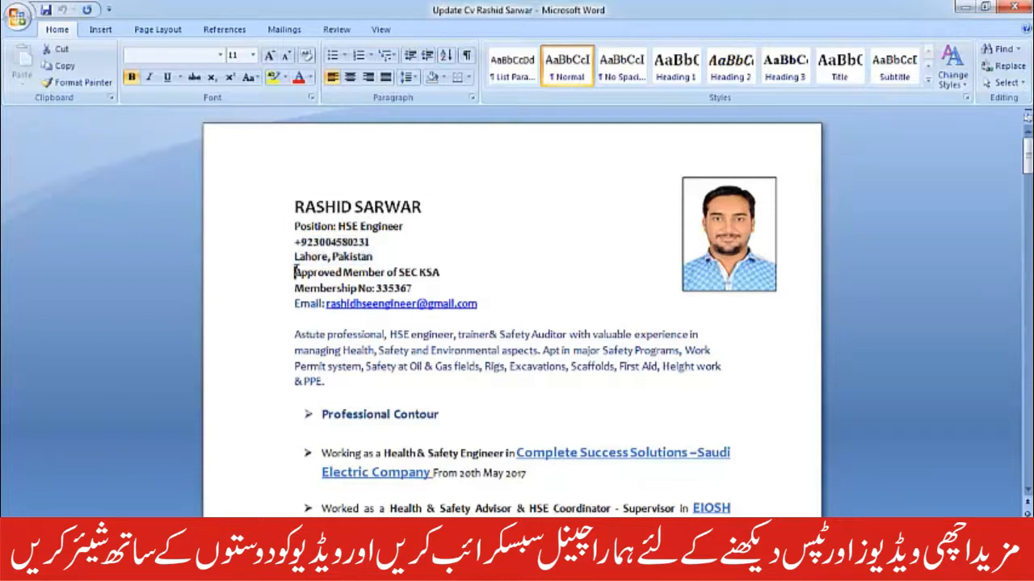
left_click_drag(296, 273, 445, 288)
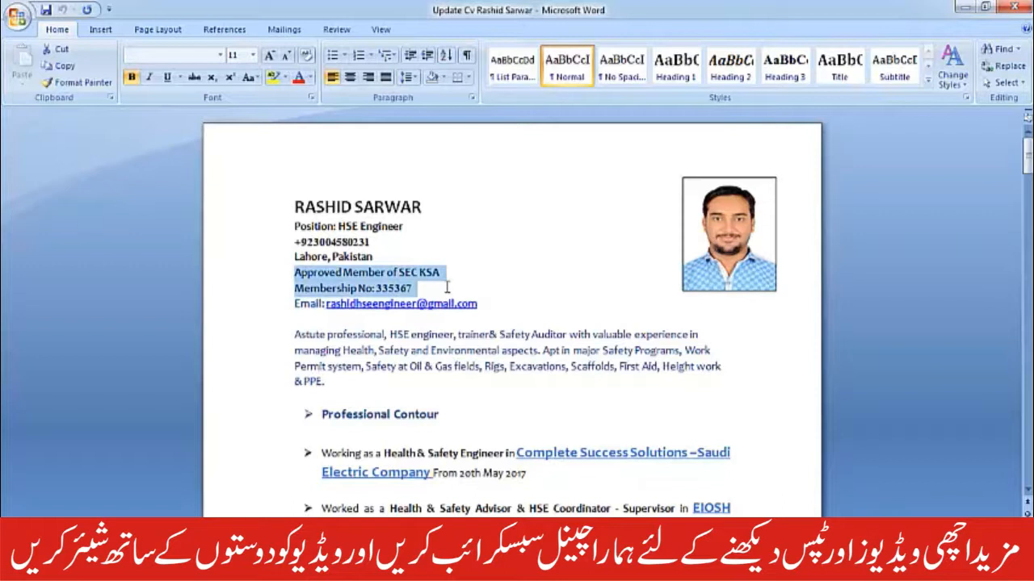
left_click(302, 80)
left_click(131, 77)
key("ctrl+b")
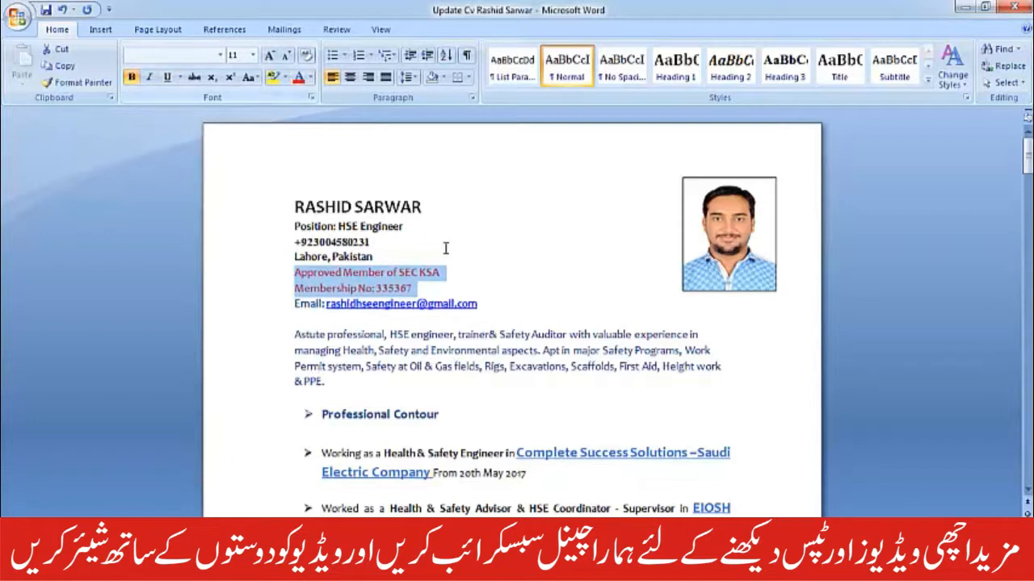
left_click(493, 289)
- Read through the professional summary paragraph beneath the contact details
scroll(453, 331, "down", 2)
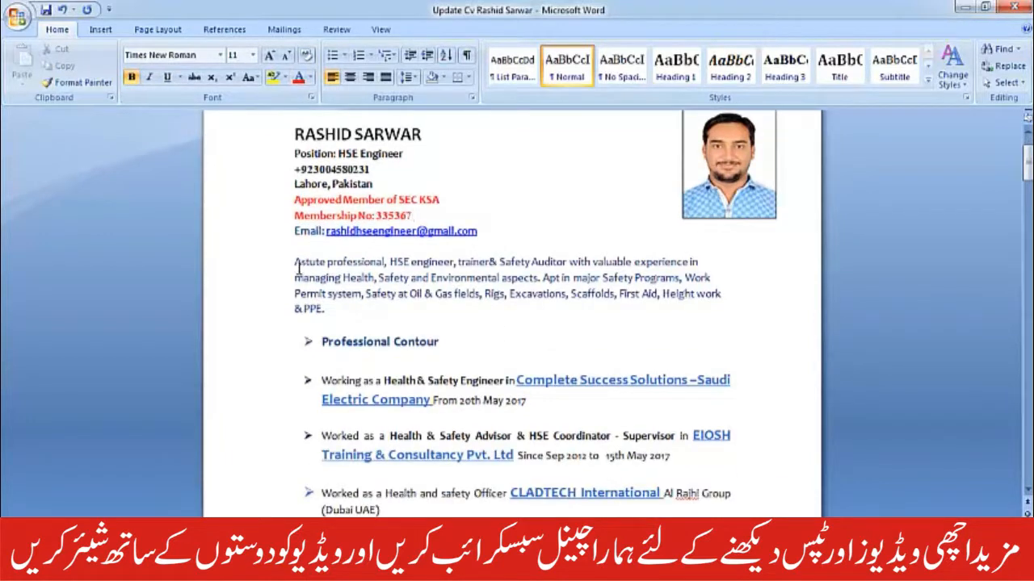
left_click_drag(295, 263, 648, 322)
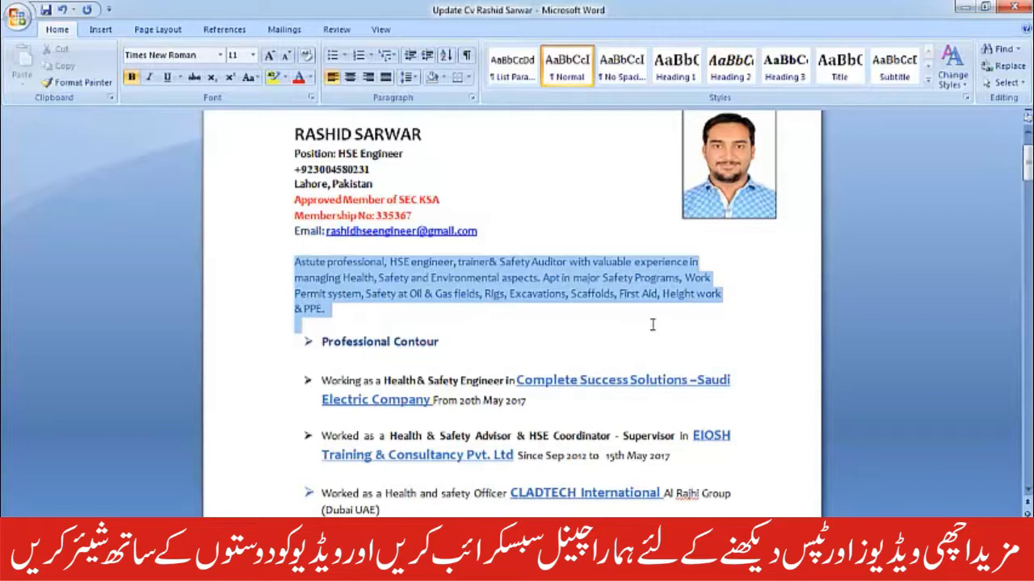
left_click(475, 321)
- Examine the job entries under Professional Contour, including their roles, companies and dates
scroll(473, 320, "down", 2)
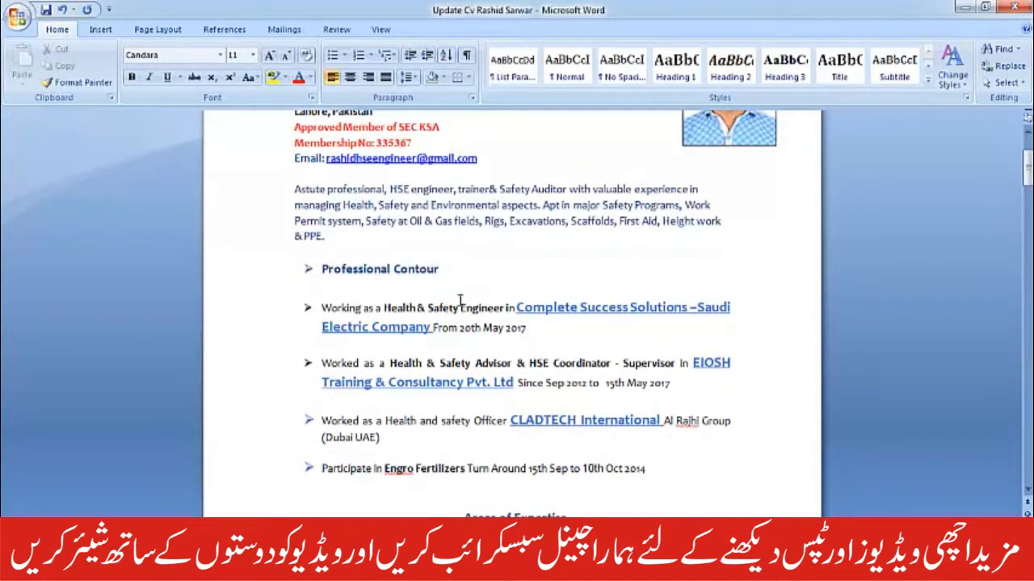
scroll(461, 300, "down", 1)
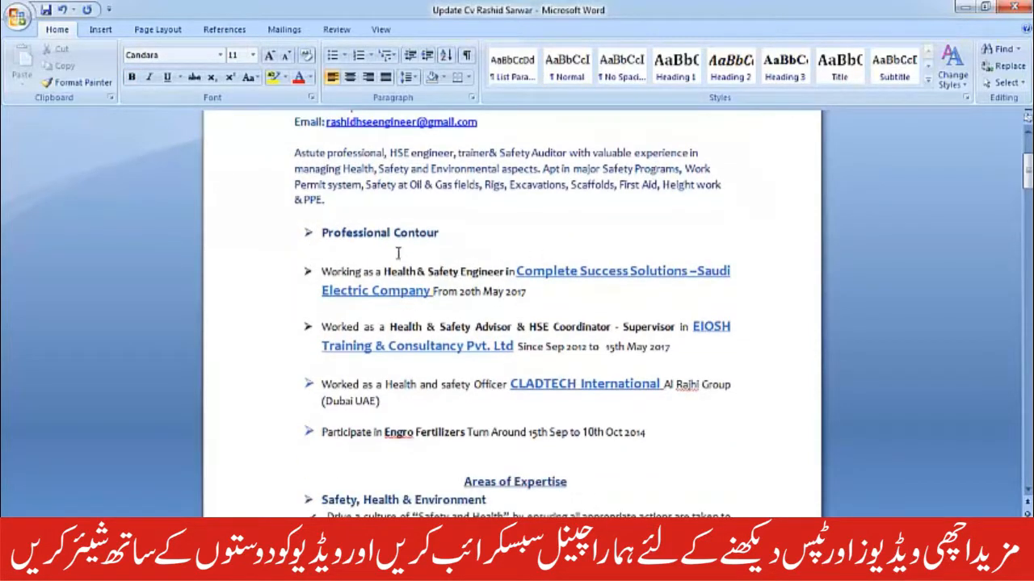
scroll(398, 253, "down", 1)
left_click_drag(322, 234, 518, 248)
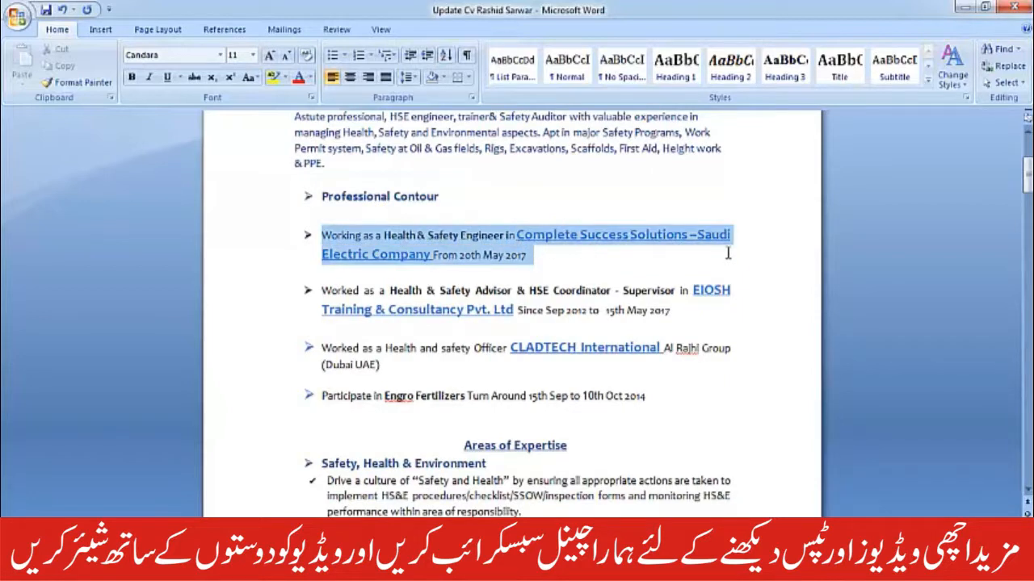
left_click(543, 206)
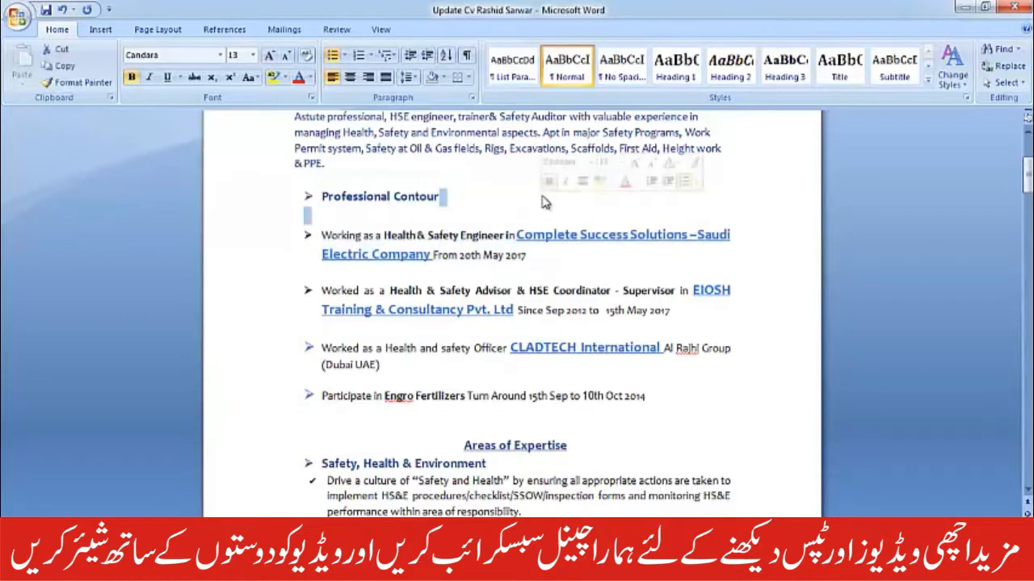
scroll(541, 224, "down", 1)
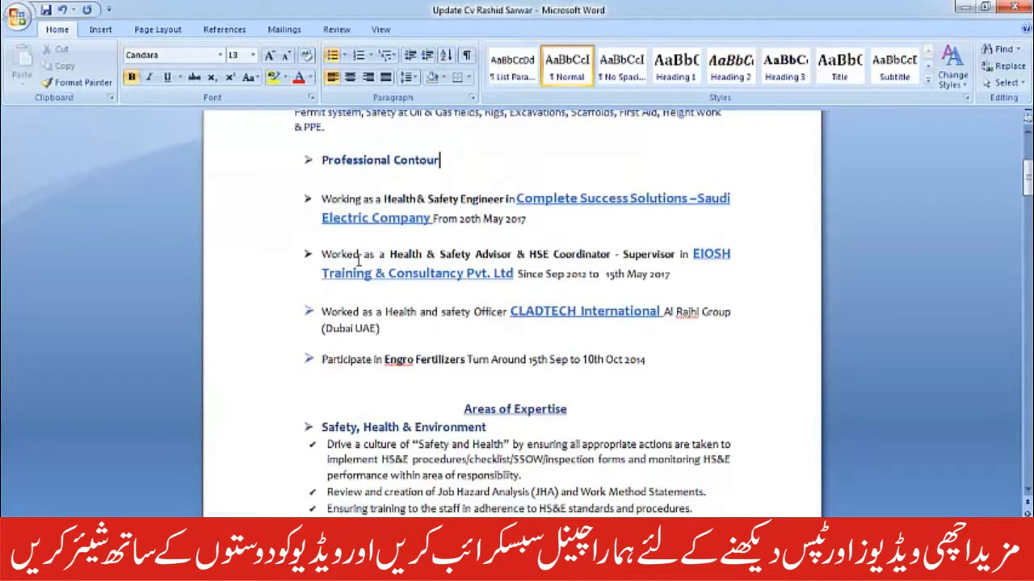
mouse_move(324, 256)
left_mouse_down()
mouse_move(678, 256)
mouse_move(717, 268)
left_mouse_up()
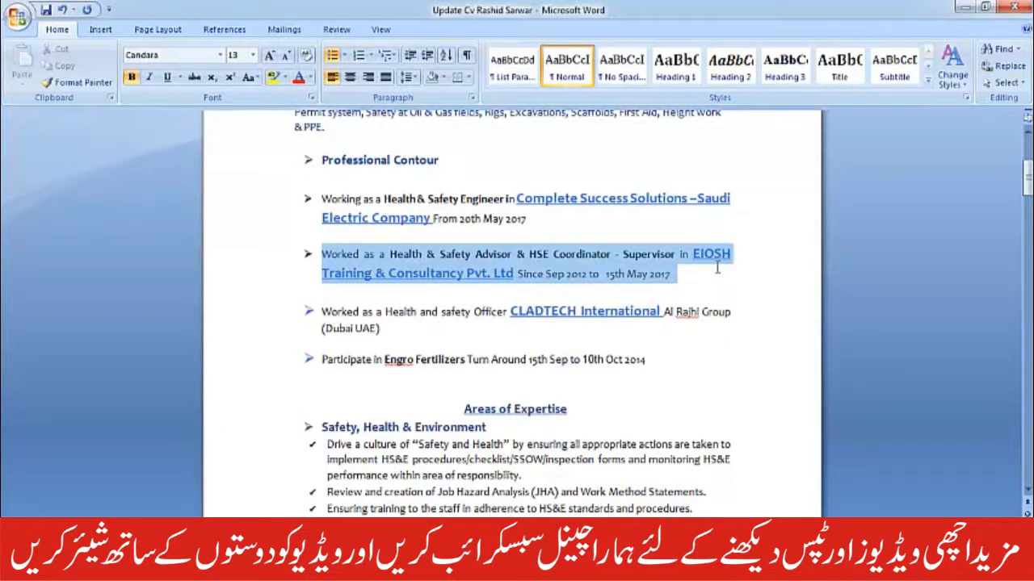
left_click_drag(693, 267, 404, 245)
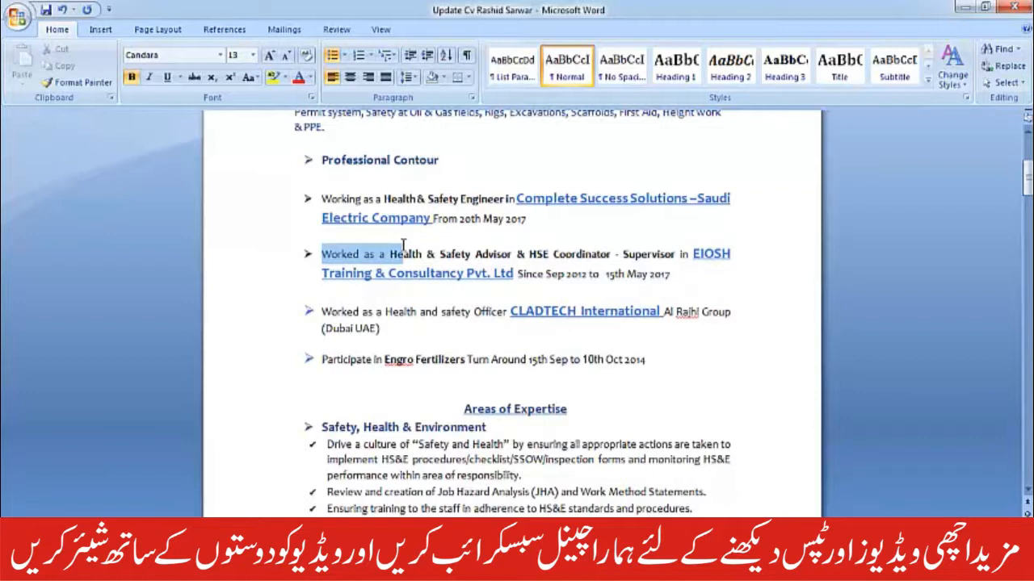
left_click_drag(404, 245, 408, 248)
left_click_drag(402, 333, 575, 332)
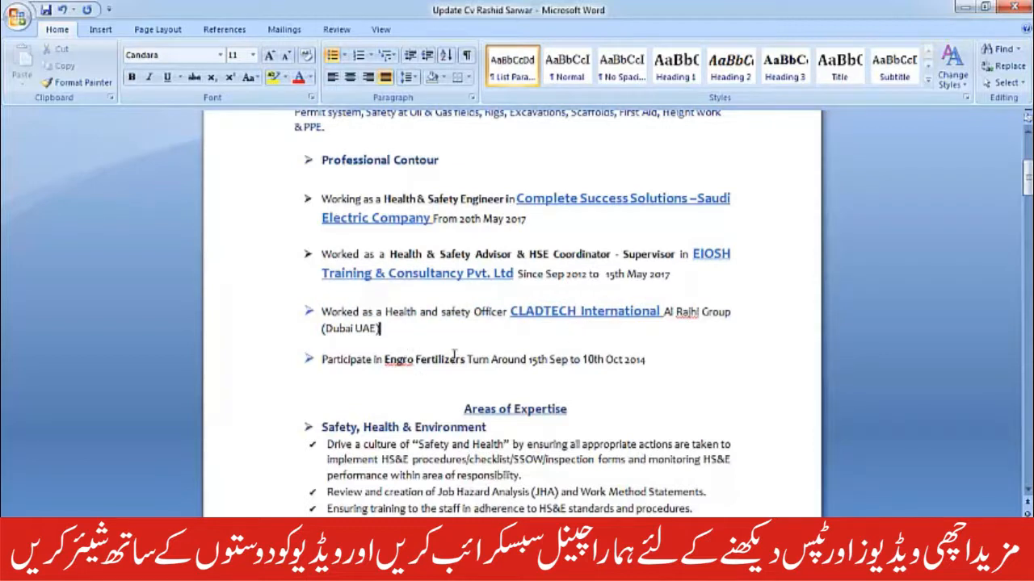
- Examine the Areas of Expertise section, from Safety, Health & Environment through Risk Management
scroll(465, 375, "down", 1)
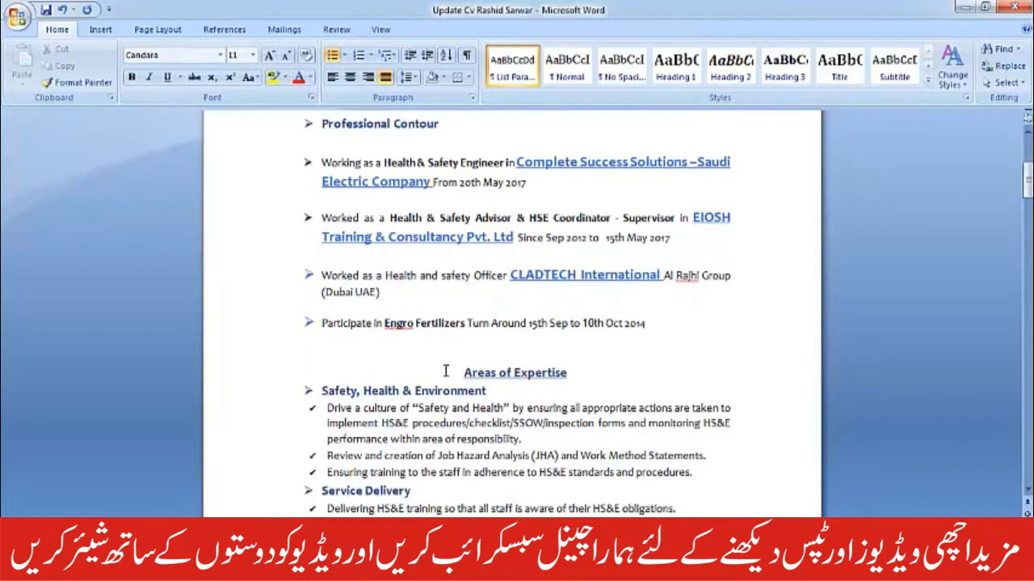
scroll(498, 371, "down", 1)
scroll(502, 369, "down", 1)
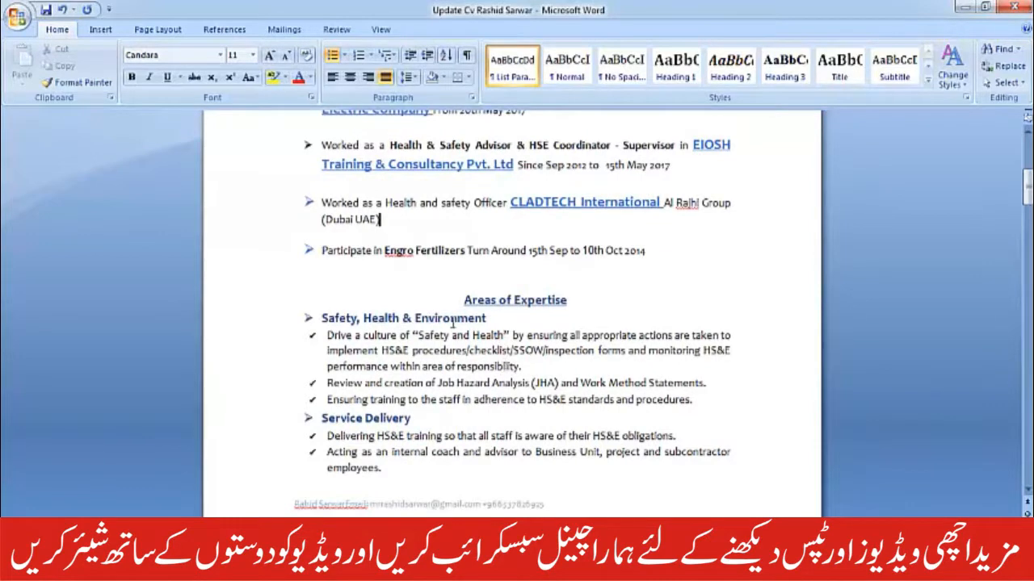
scroll(453, 323, "down", 1)
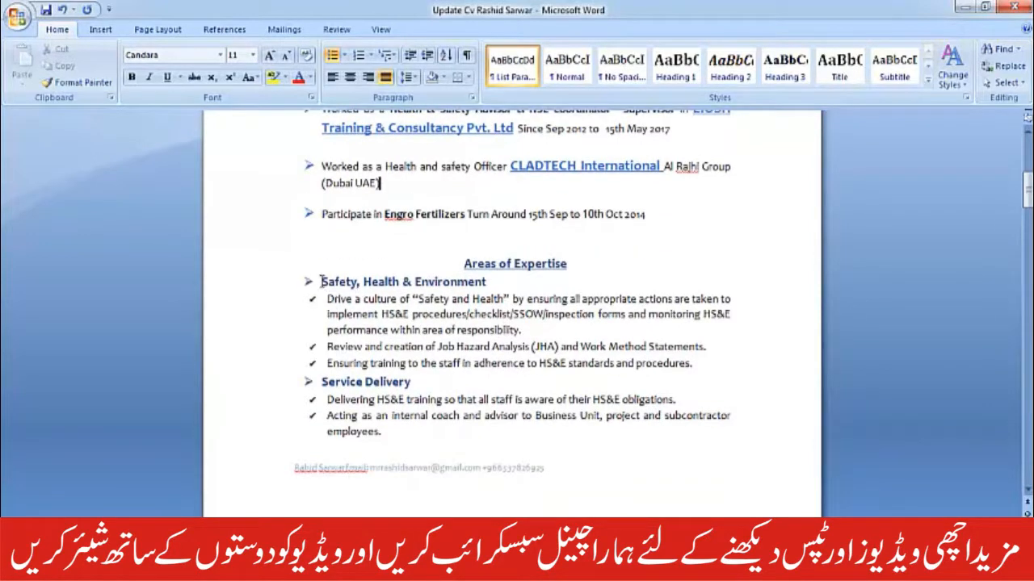
scroll(332, 307, "down", 1)
left_click_drag(327, 262, 410, 415)
scroll(440, 416, "down", 8)
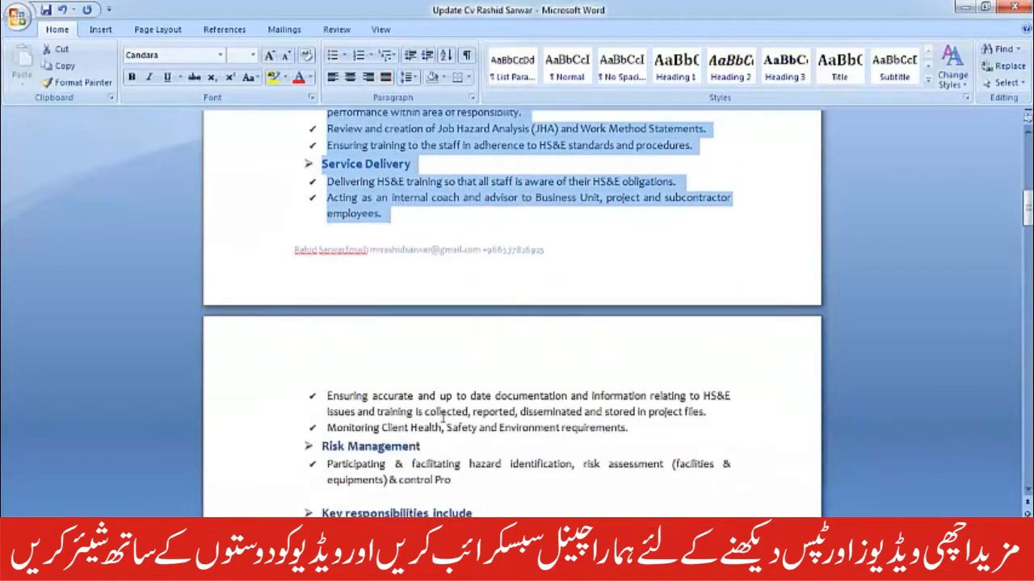
scroll(442, 415, "down", 3)
- Look over the bulleted duties under the Key responsibilities include heading
scroll(342, 229, "down", 2)
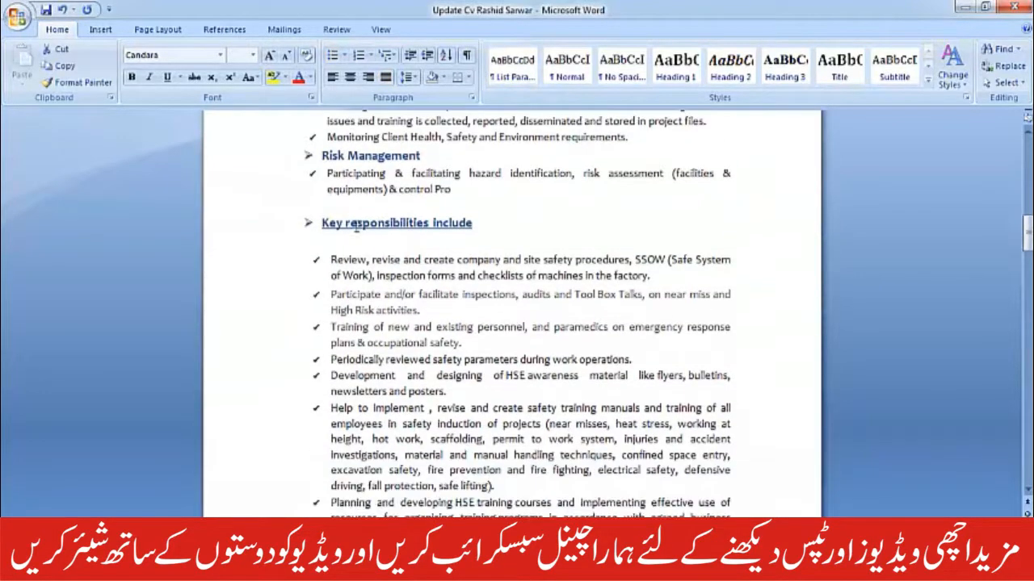
scroll(445, 213, "up", 2)
scroll(356, 357, "down", 2)
left_click_drag(333, 260, 475, 414)
scroll(480, 416, "up", 6)
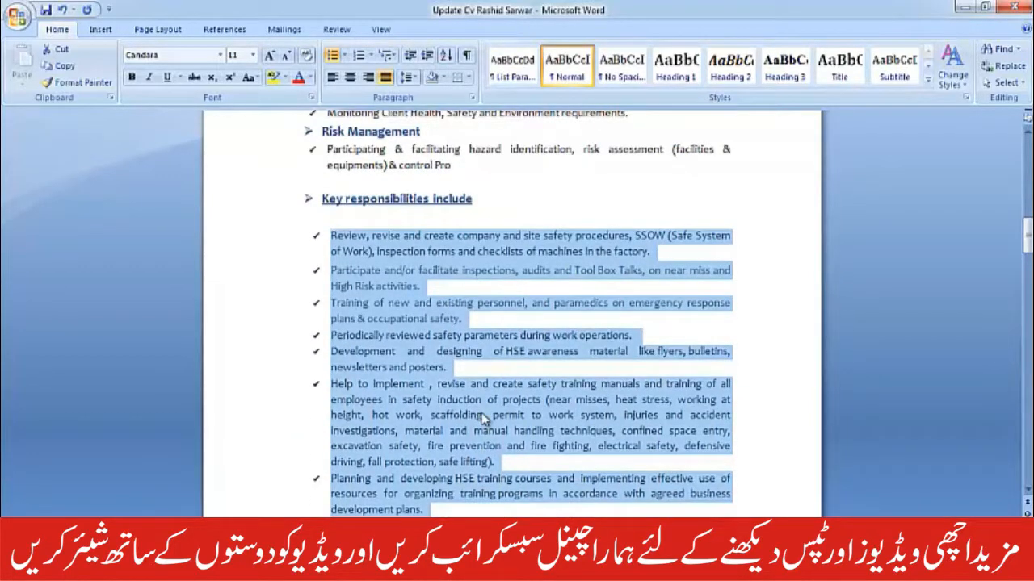
scroll(483, 418, "up", 1)
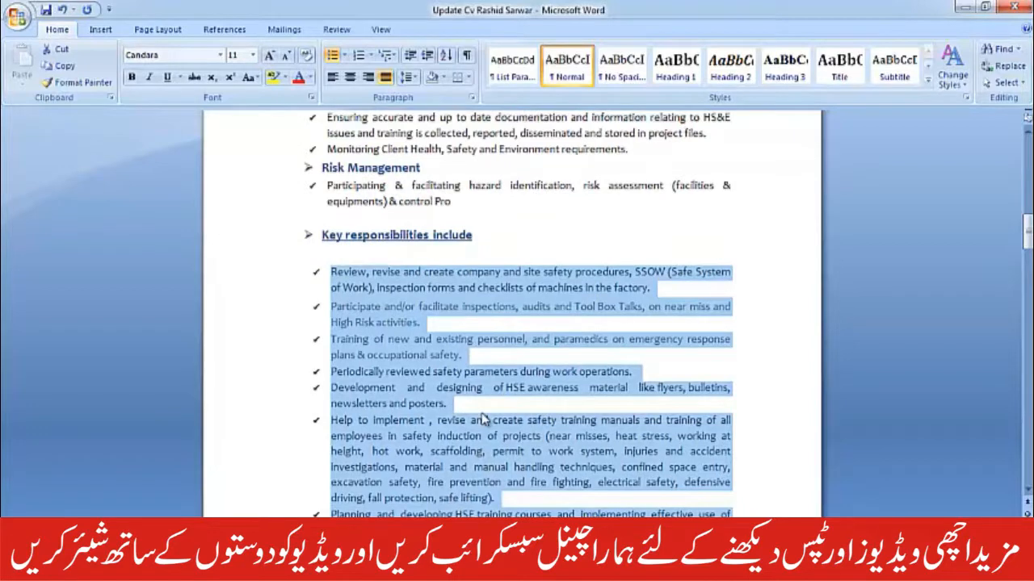
left_click(374, 289)
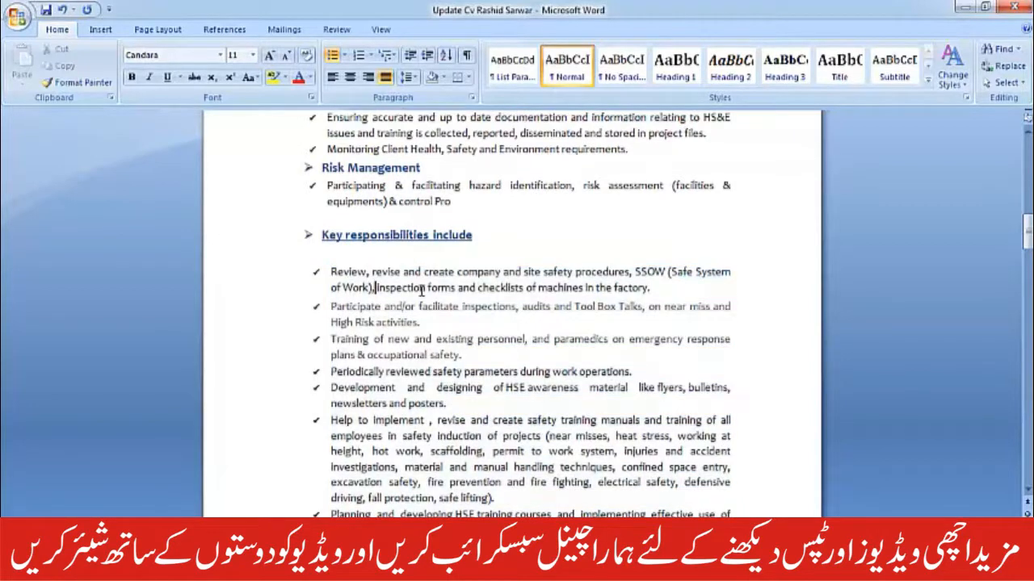
- Correct the flagged spelling at the start of the HSE courses bullet under Key responsibilities include to "Delivery of"
scroll(367, 295, "down", 1)
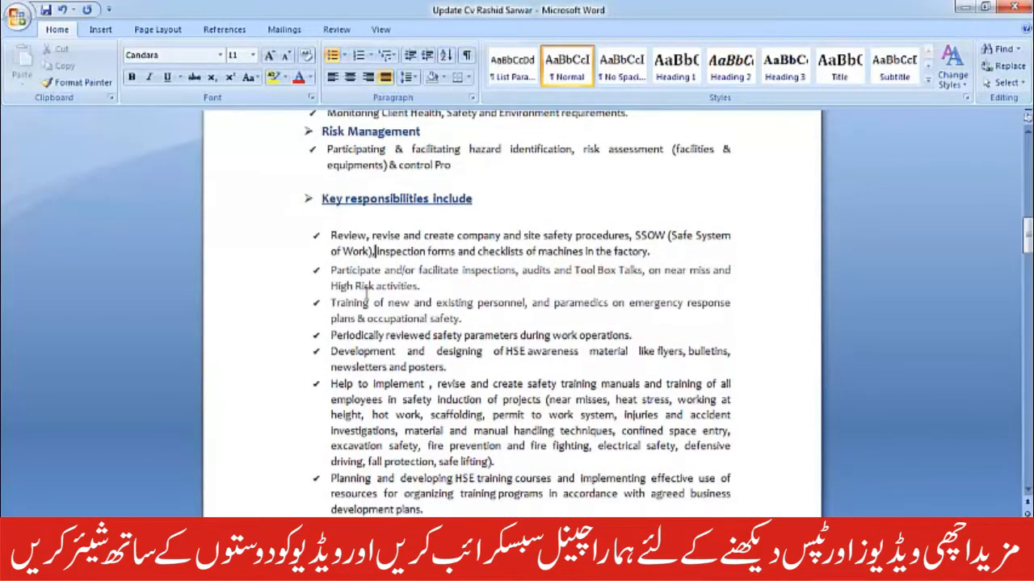
scroll(366, 297, "down", 2)
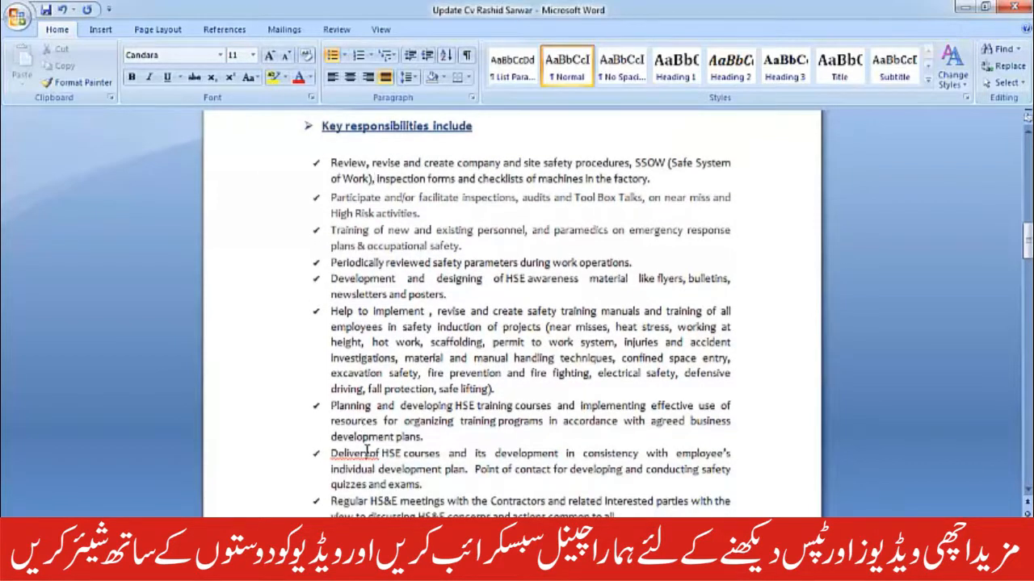
right_click(367, 452)
left_click(407, 280)
- Look through the remaining responsibilities, the Academic Career and QHSE International Qualifications tables, and the HSE Short Courses list
scroll(528, 444, "down", 1)
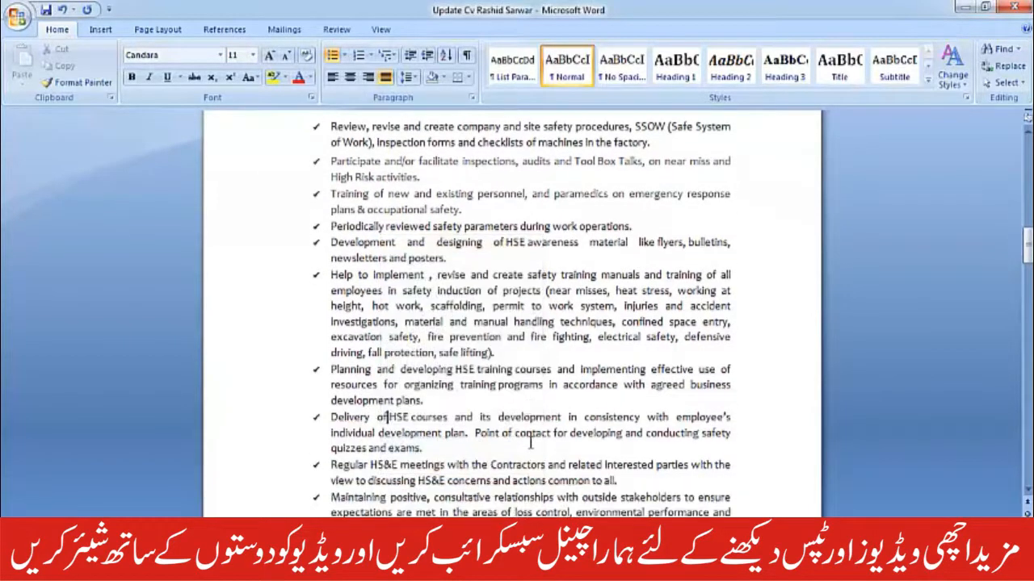
scroll(540, 413, "down", 6)
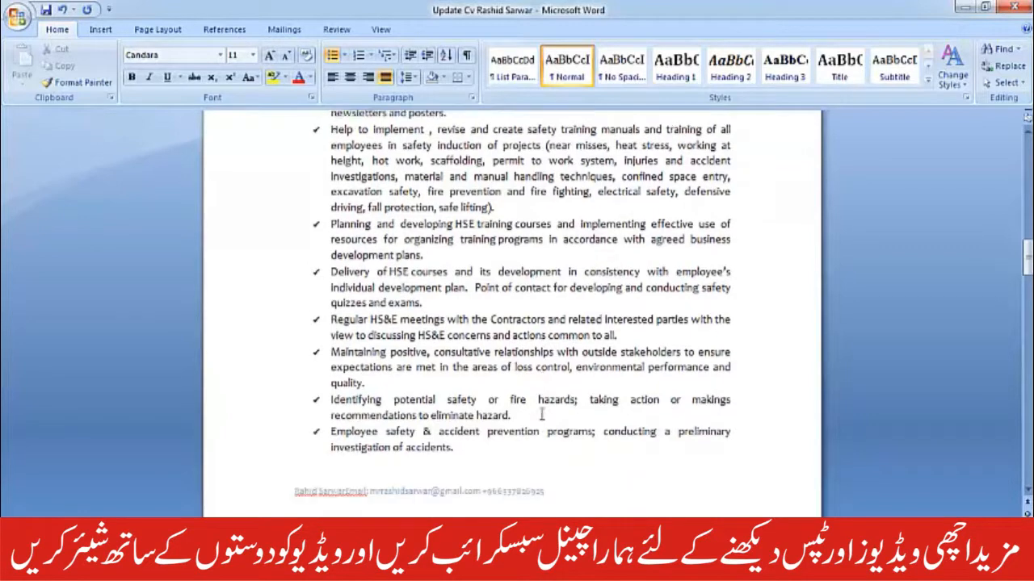
scroll(594, 245, "down", 9)
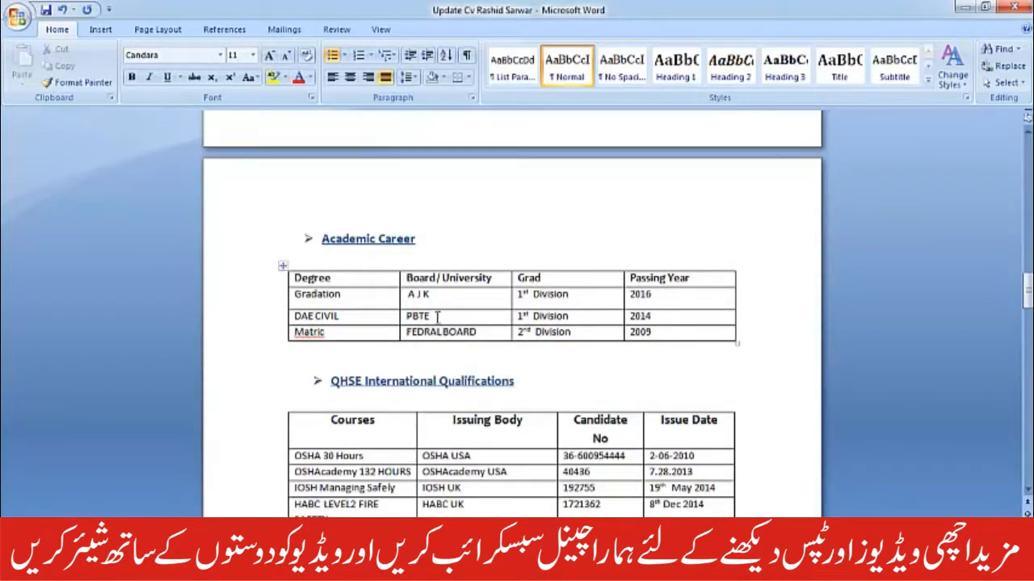
scroll(440, 315, "down", 2)
scroll(454, 287, "down", 3)
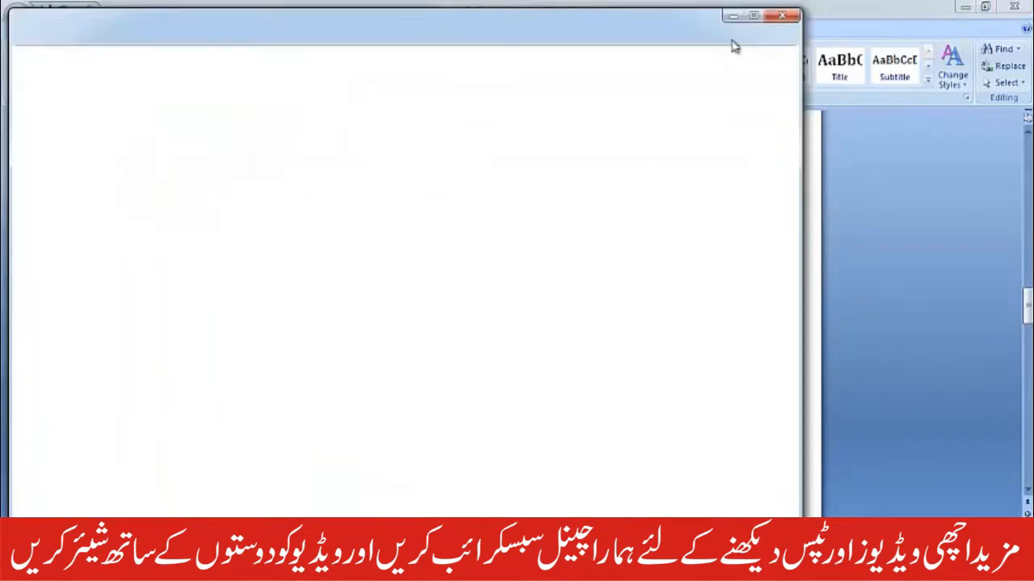
left_click(779, 16)
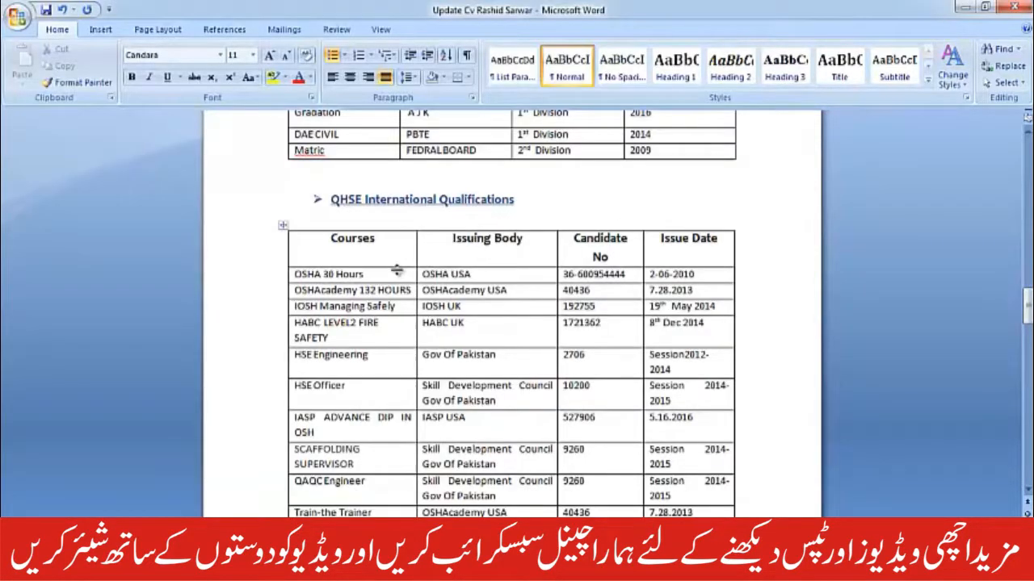
scroll(401, 281, "down", 2)
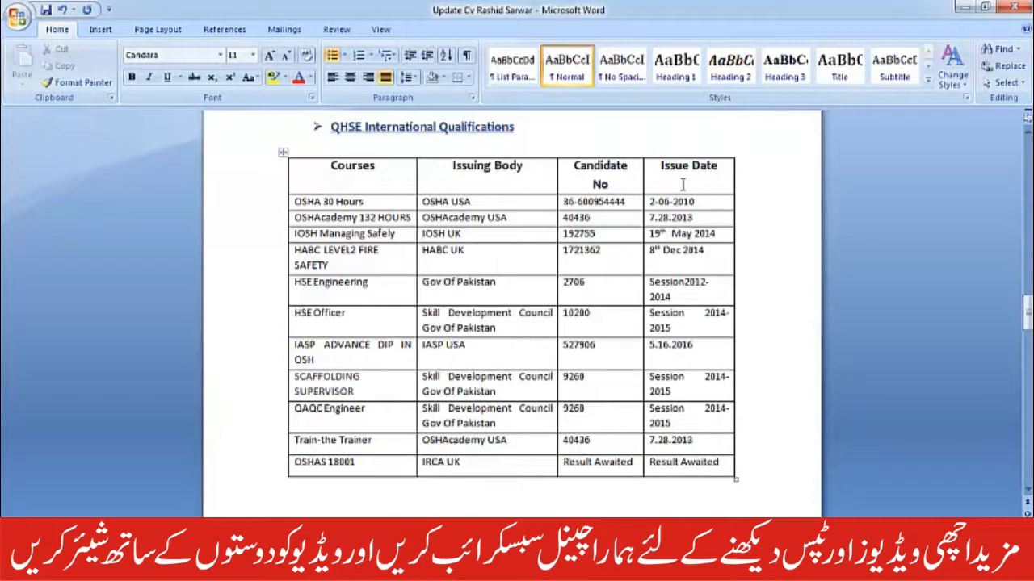
scroll(629, 251, "down", 4)
scroll(629, 251, "down", 2)
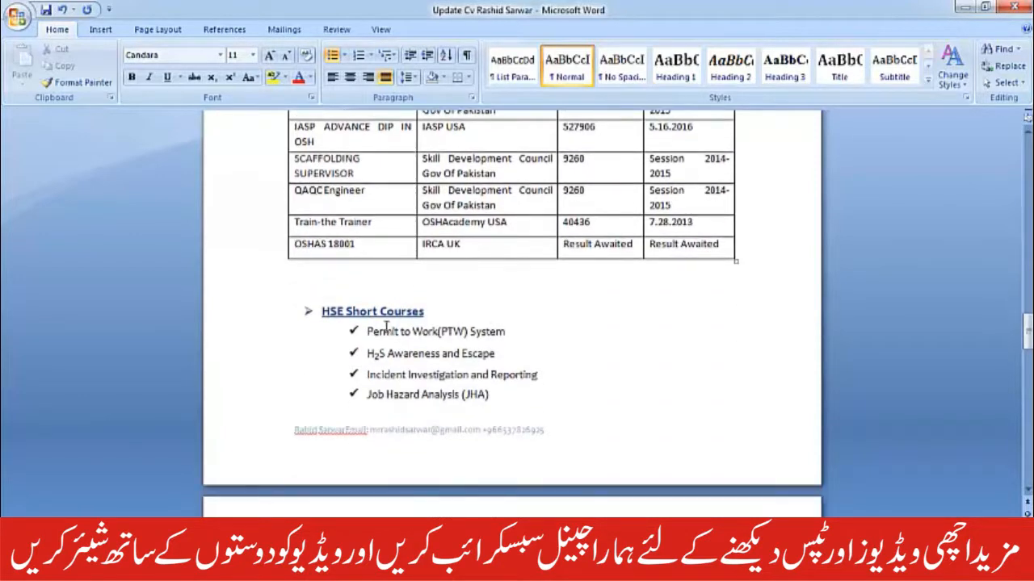
- Read through the rest of the CV, from HSE Short Courses and Language Skills to the Personal Dossier and Reference details
scroll(524, 373, "down", 9)
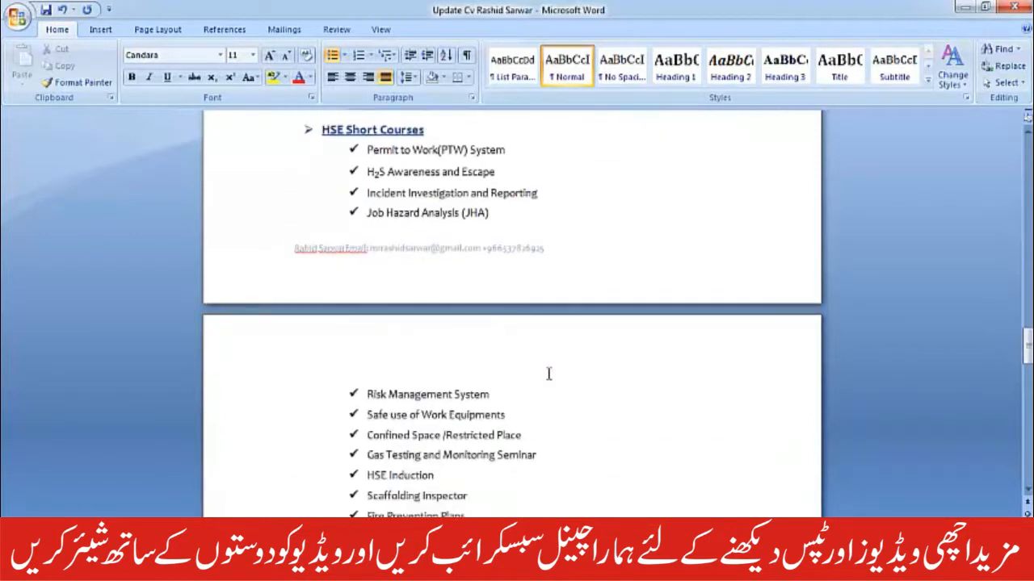
scroll(560, 434, "down", 3)
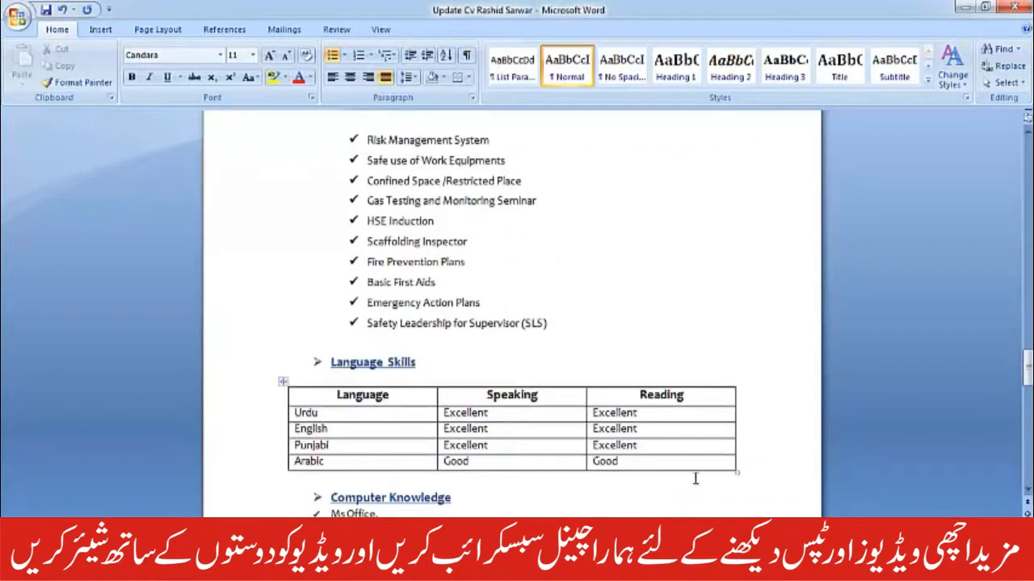
scroll(541, 420, "down", 2)
scroll(356, 365, "down", 7)
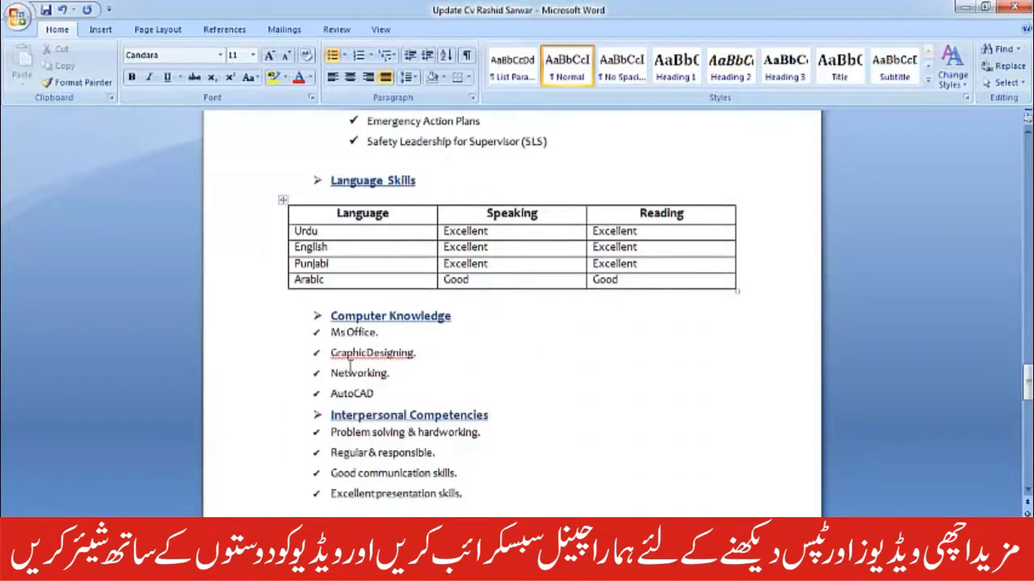
scroll(361, 355, "down", 9)
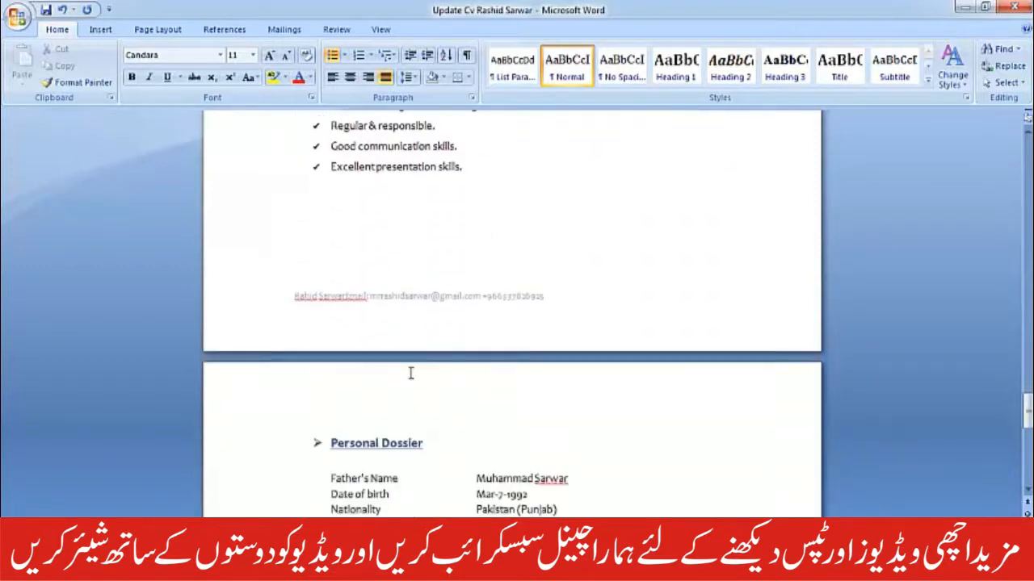
scroll(532, 364, "down", 1)
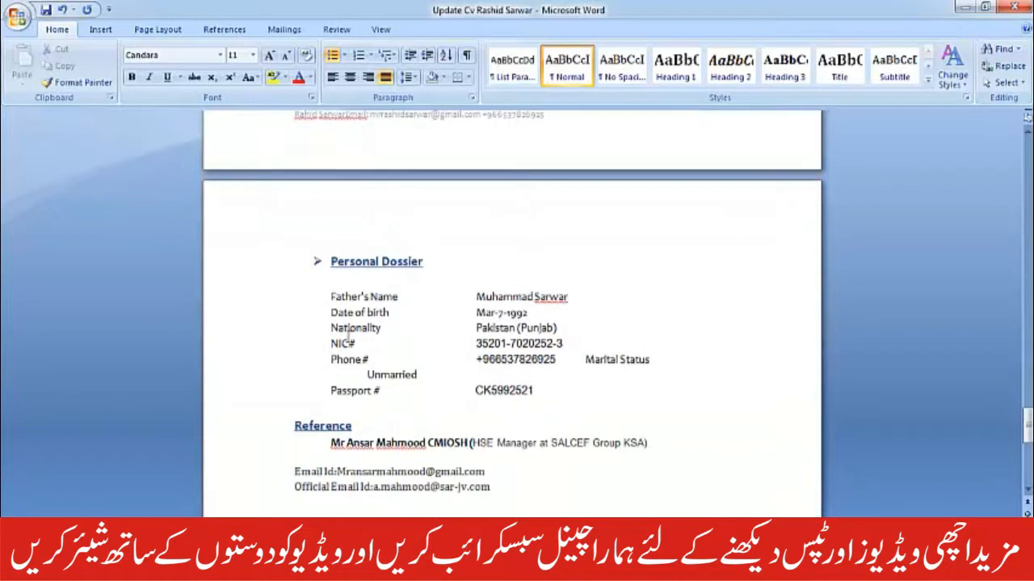
scroll(646, 399, "down", 2)
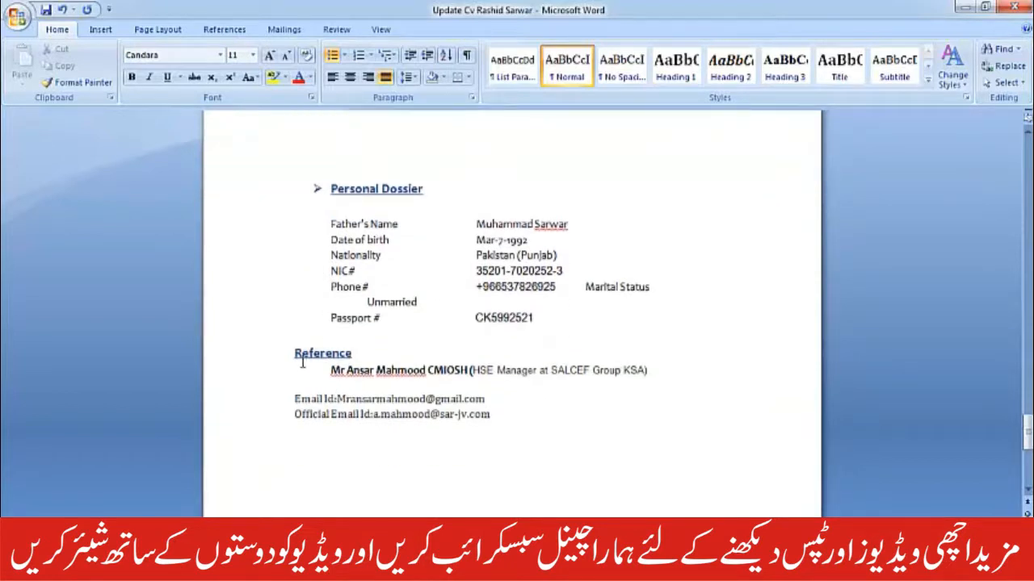
left_click_drag(296, 373, 537, 470)
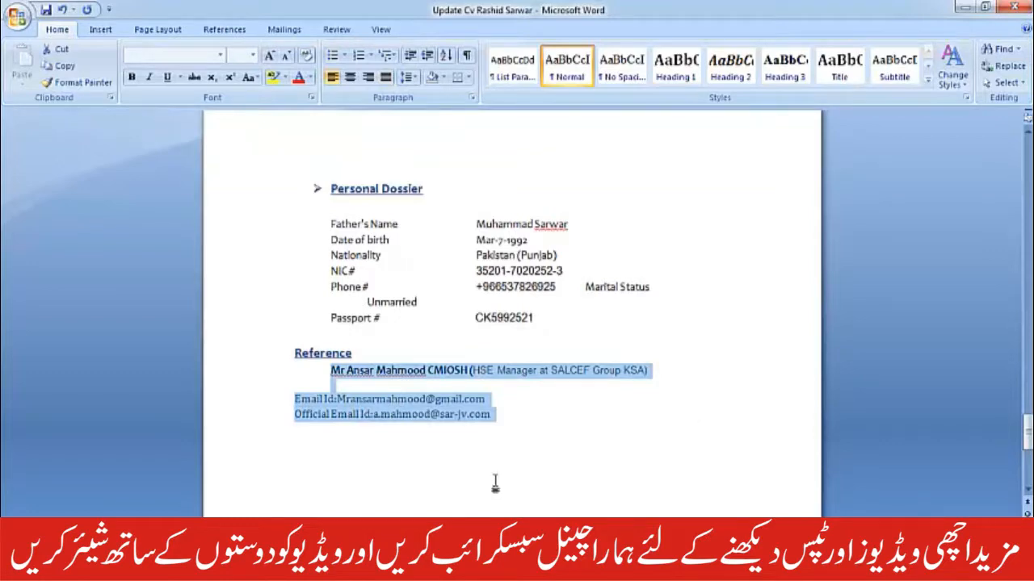
left_click(495, 483)
- Go back through the CV to review the Professional Contour entries and the start of Areas of Expertise
scroll(495, 482, "up", 15)
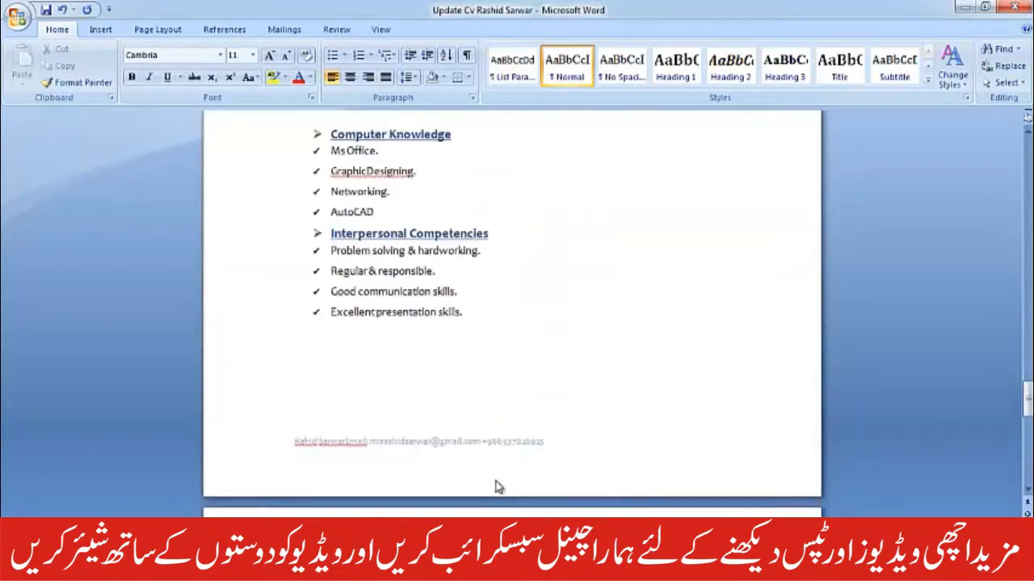
scroll(496, 482, "up", 20)
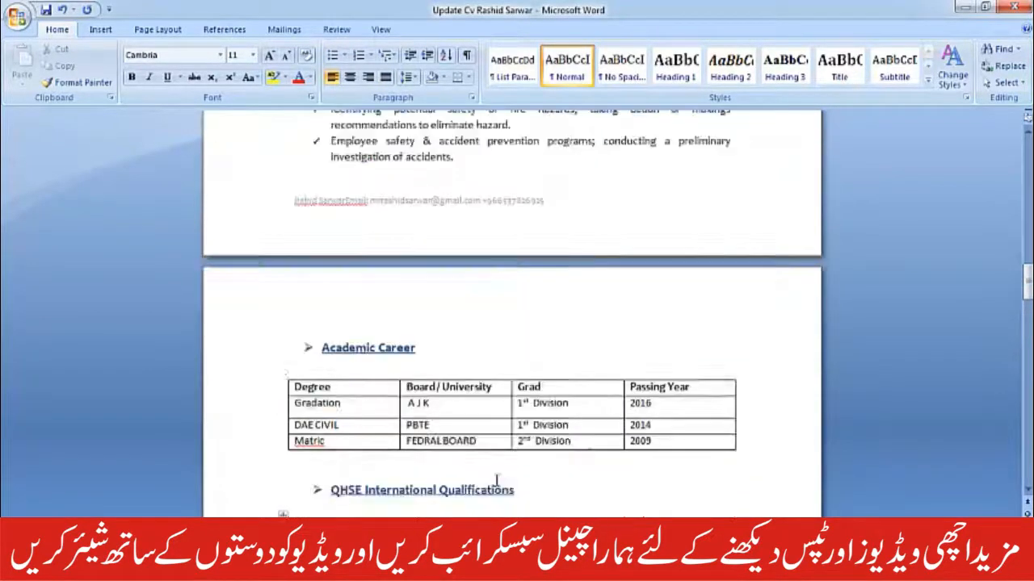
scroll(496, 482, "up", 15)
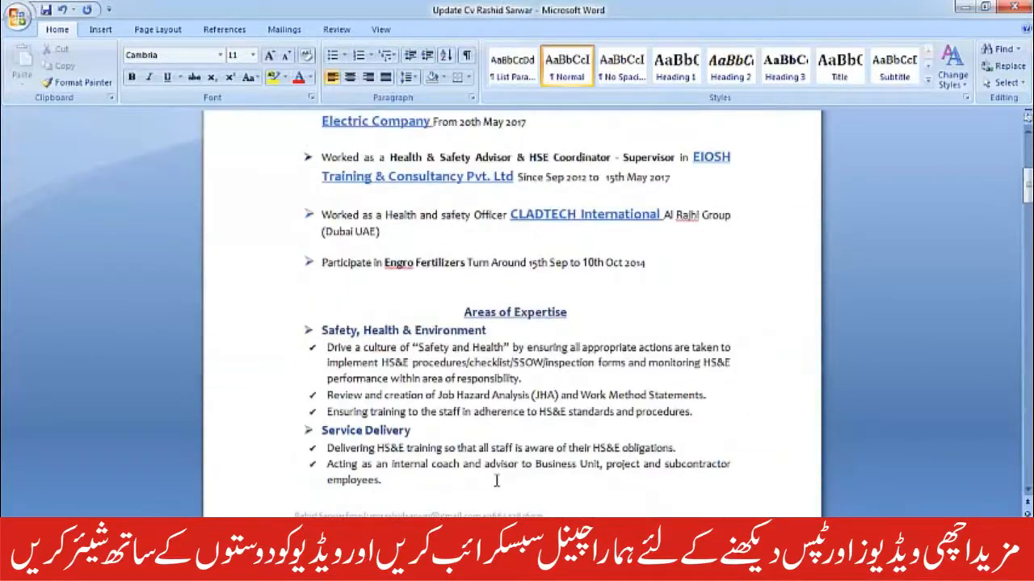
scroll(345, 436, "up", 4)
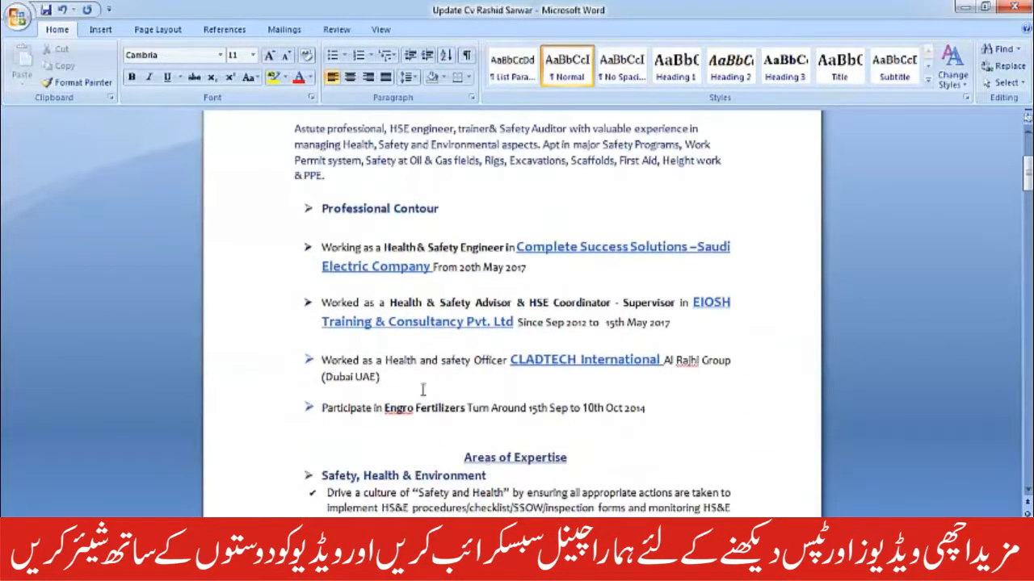
scroll(444, 435, "down", 2)
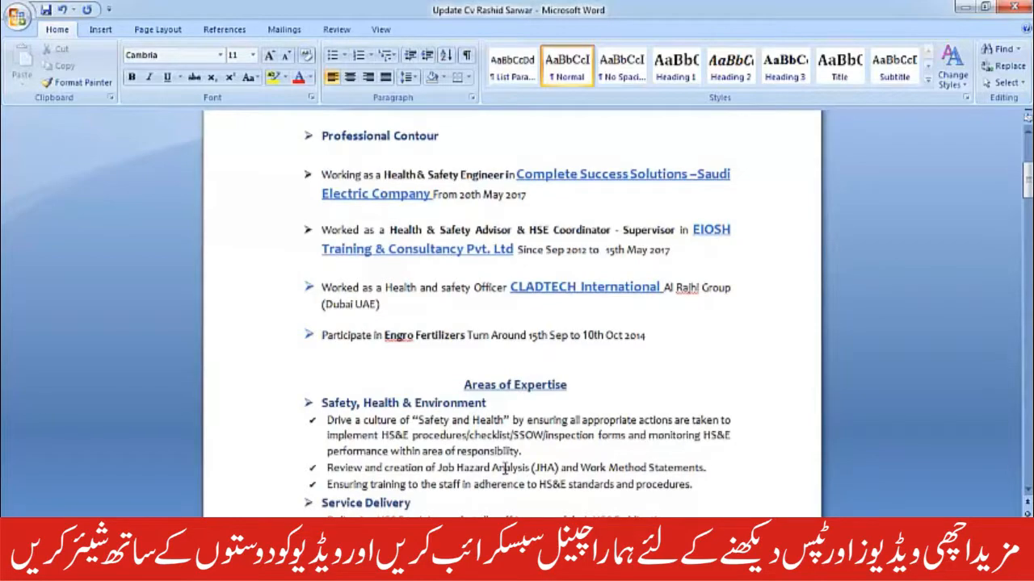
scroll(505, 469, "up", 8)
- Recheck the Academic Career table and the courses, issuing bodies and issue dates in the QHSE International Qualifications table
scroll(424, 331, "down", 20)
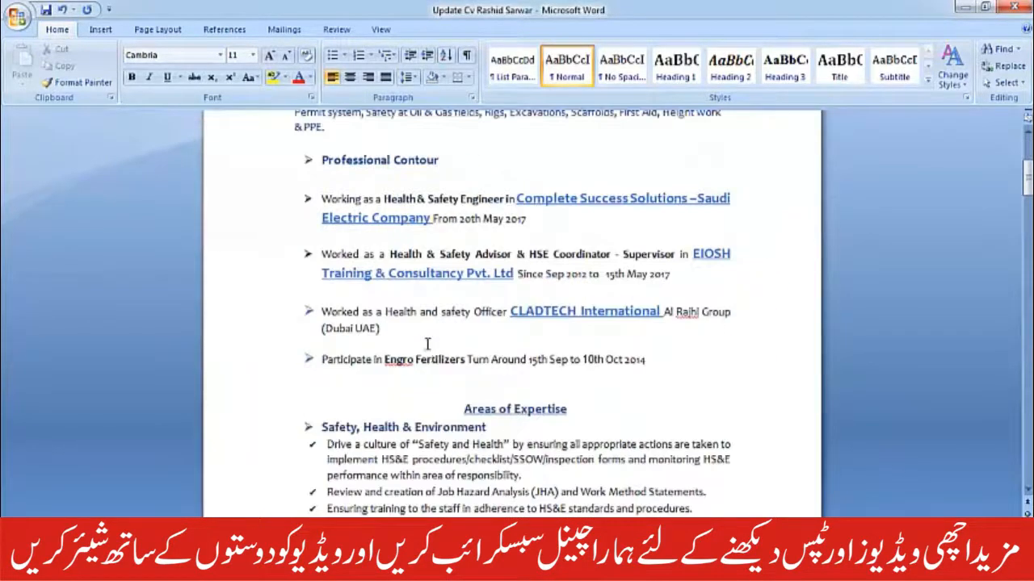
scroll(443, 381, "down", 10)
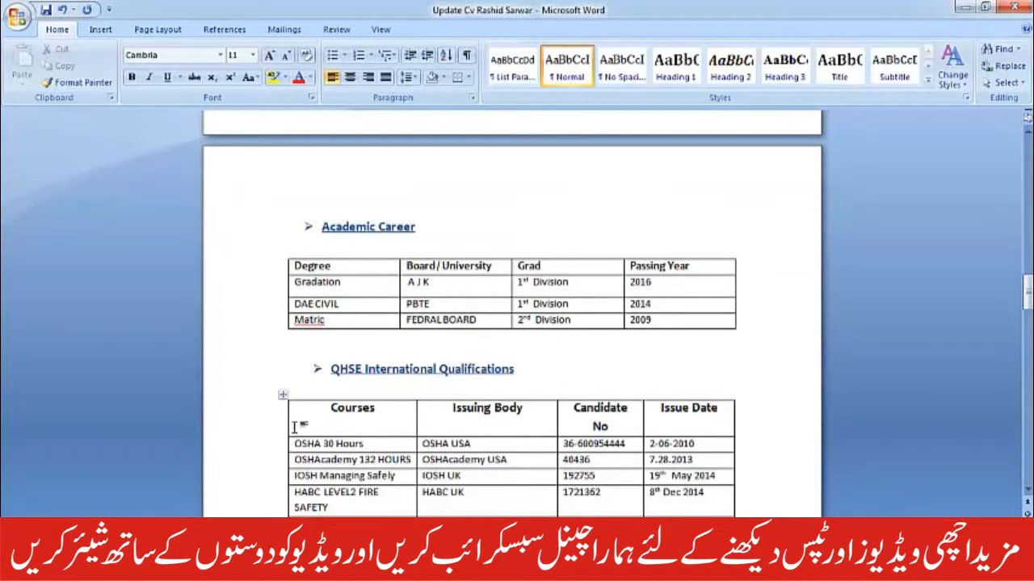
scroll(532, 411, "down", 4)
scroll(689, 401, "down", 2)
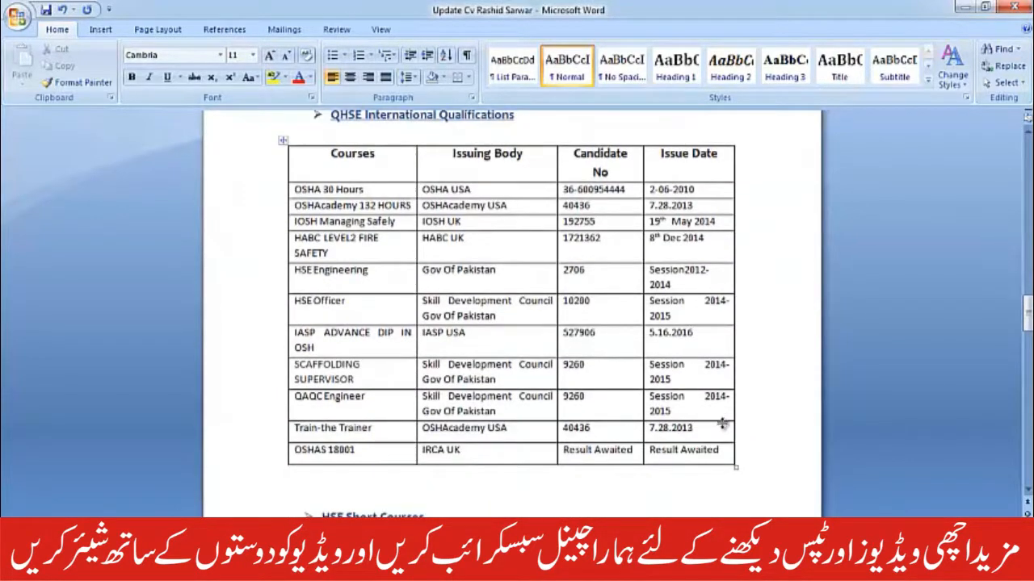
scroll(719, 440, "up", 1)
scroll(733, 440, "up", 5)
- Return to the CV's first page and review the block from the contact header through the Professional Contour entries
left_click_drag(1028, 291, 1028, 167)
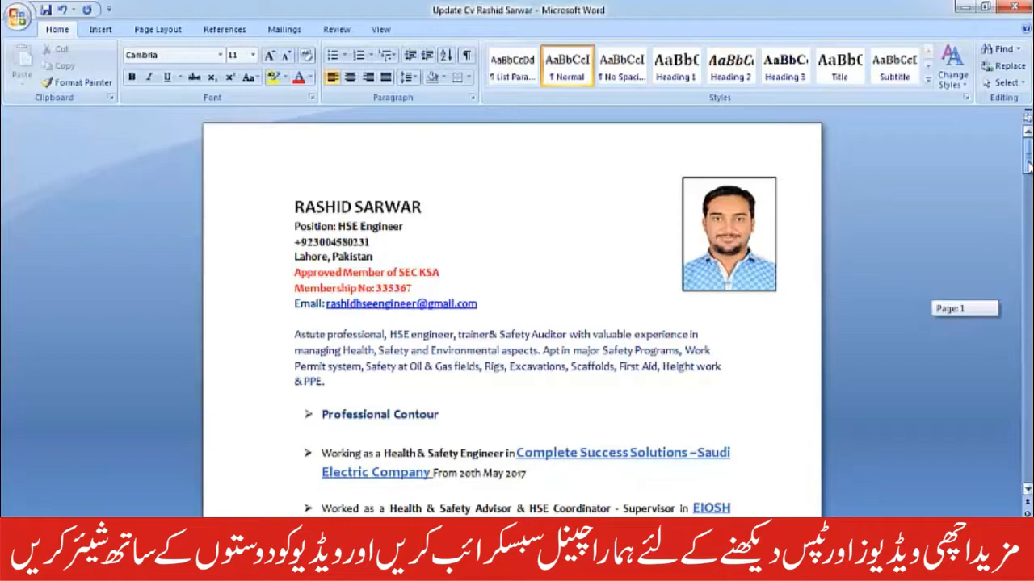
mouse_move(1028, 167)
left_mouse_down()
mouse_move(1027, 466)
mouse_move(1025, 153)
left_mouse_up()
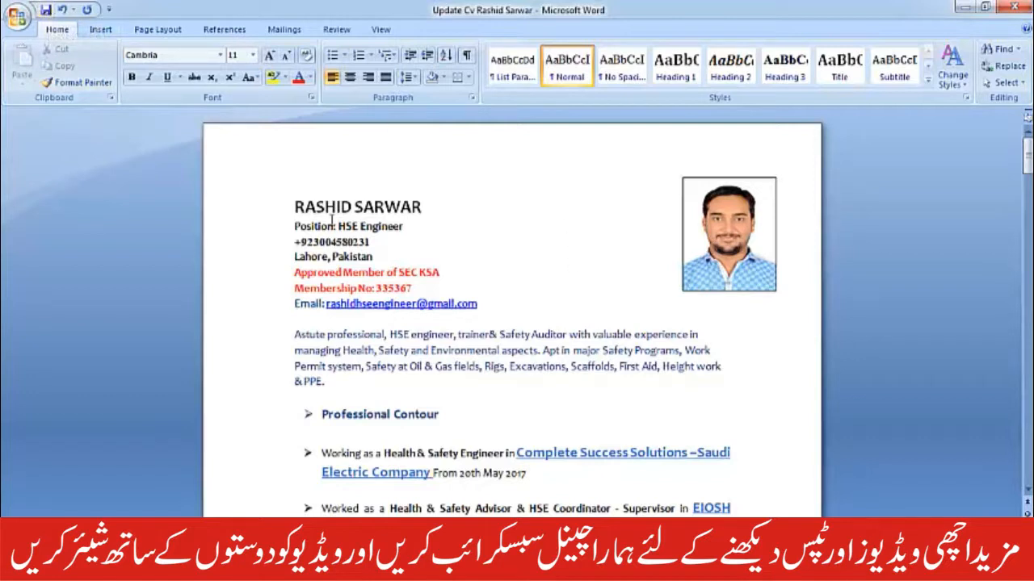
left_click_drag(298, 204, 710, 379)
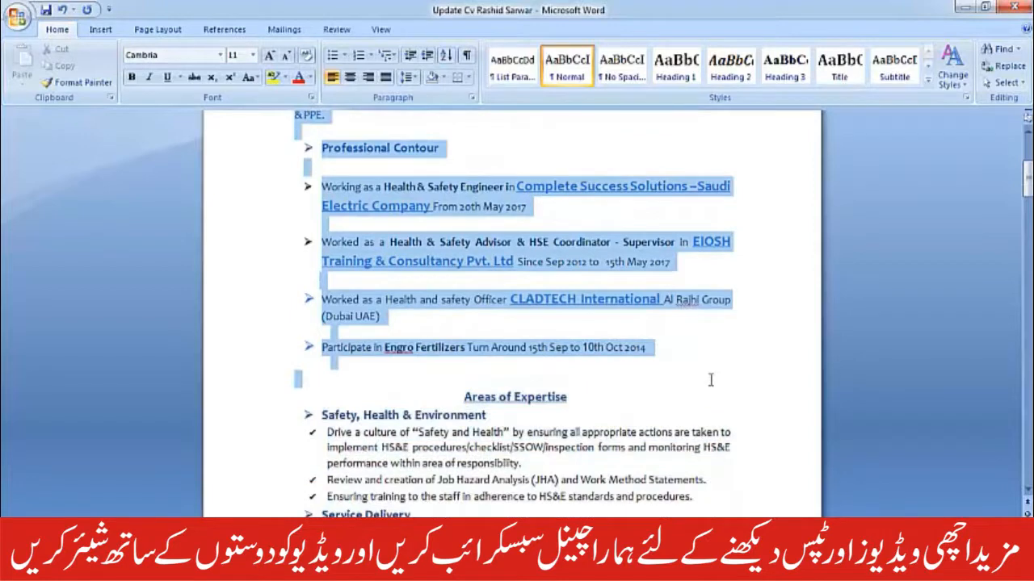
left_click(663, 378)
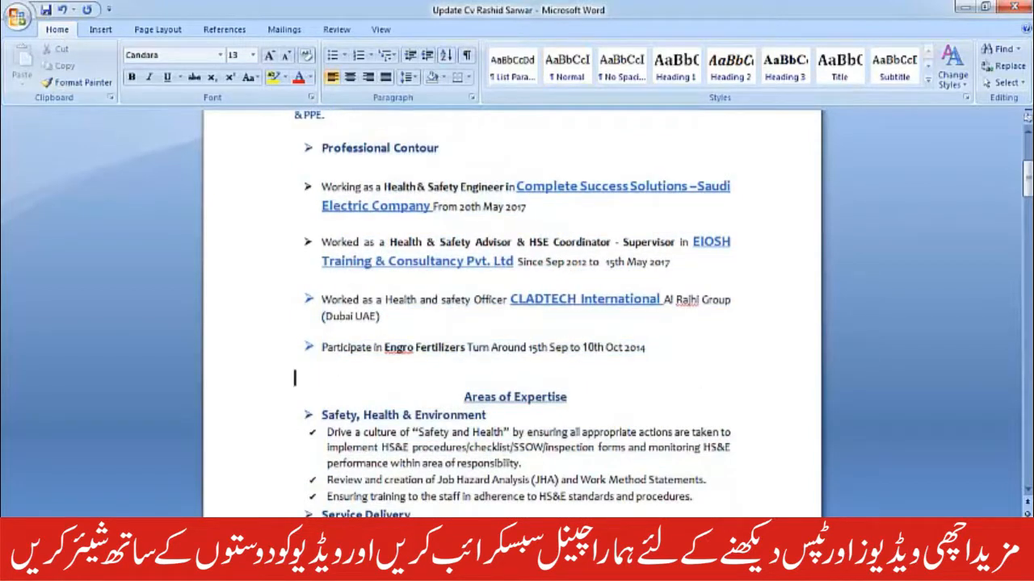